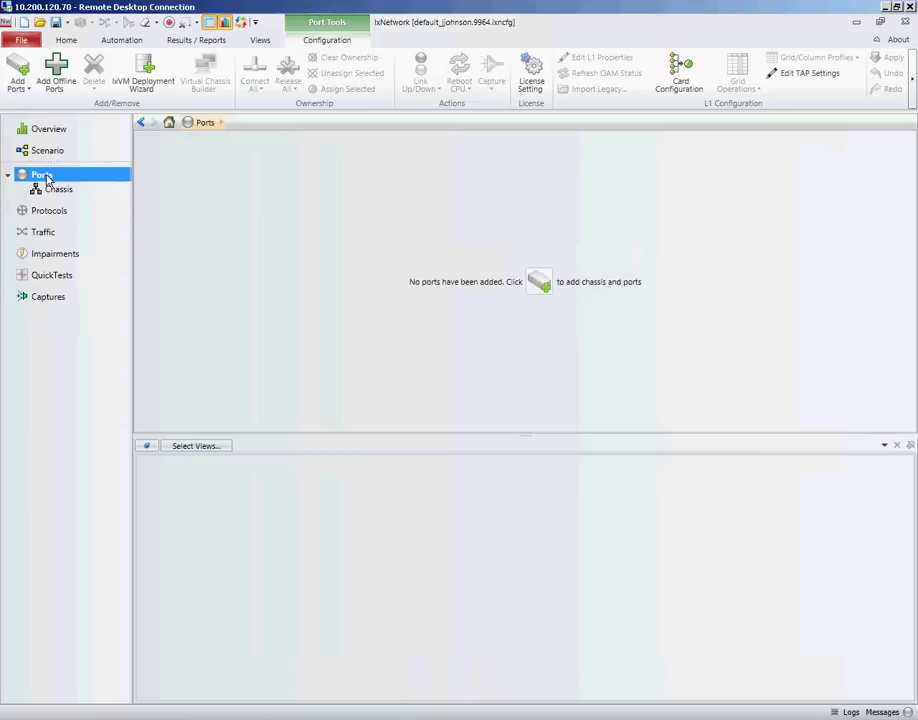
# Open Port Selection to list the cards on chassis 10.200.120.117.
pyautogui.click(18, 66)
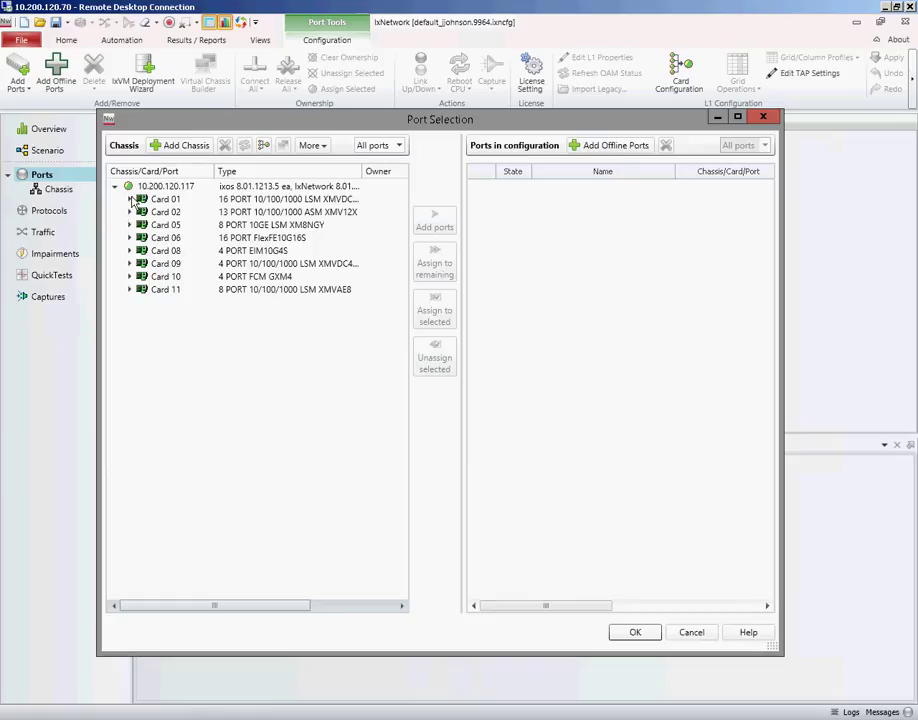
# Clear ownership of Card 01 Port 03, then add Port 06 as Ethernet - 001.
pyautogui.click(129, 199)
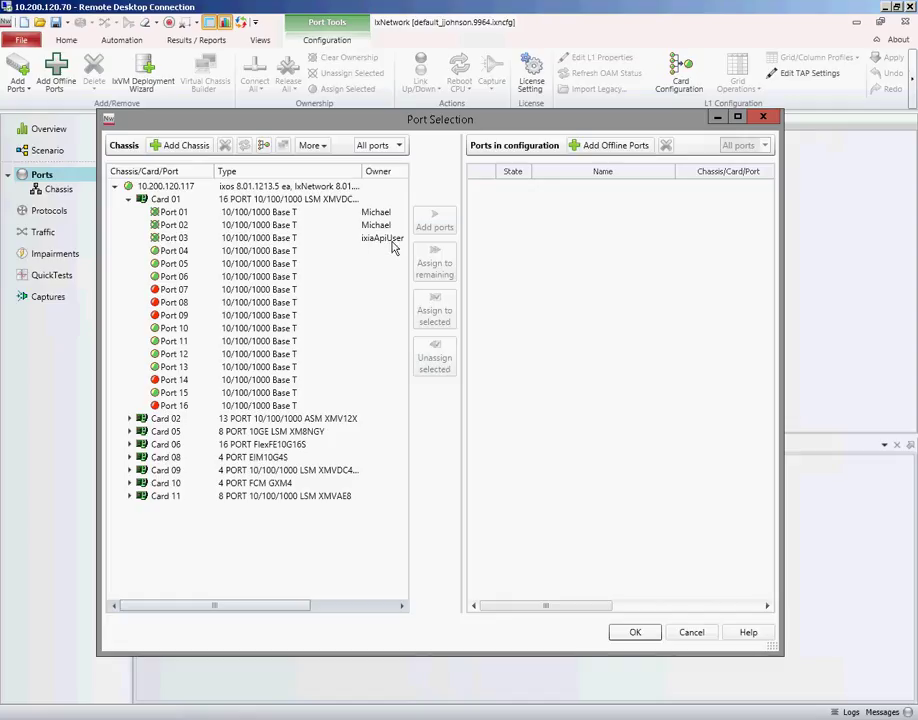
pyautogui.click(176, 241)
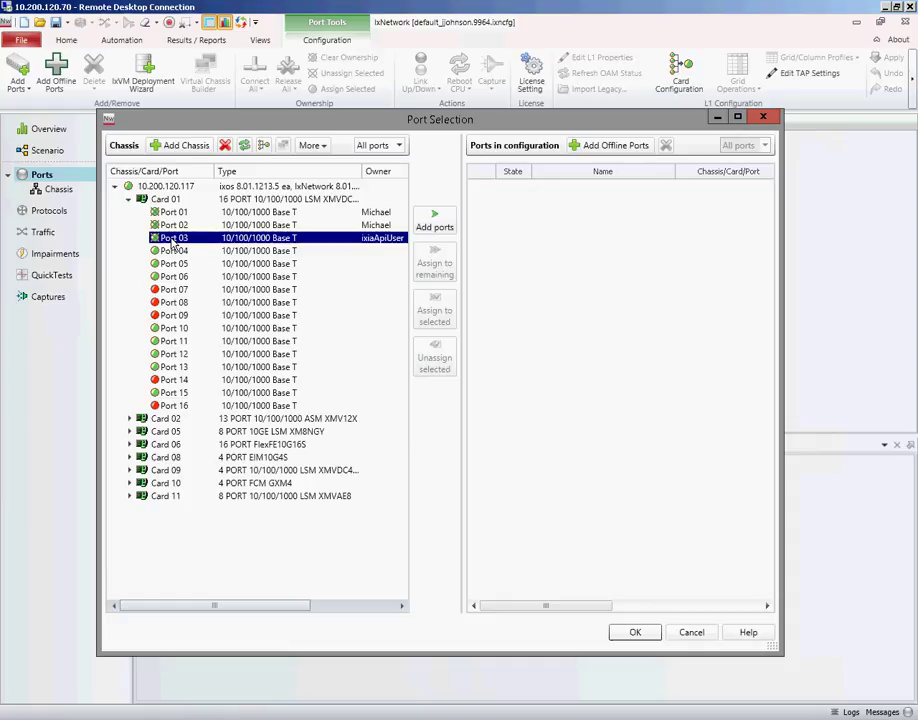
pyautogui.rightClick(173, 243)
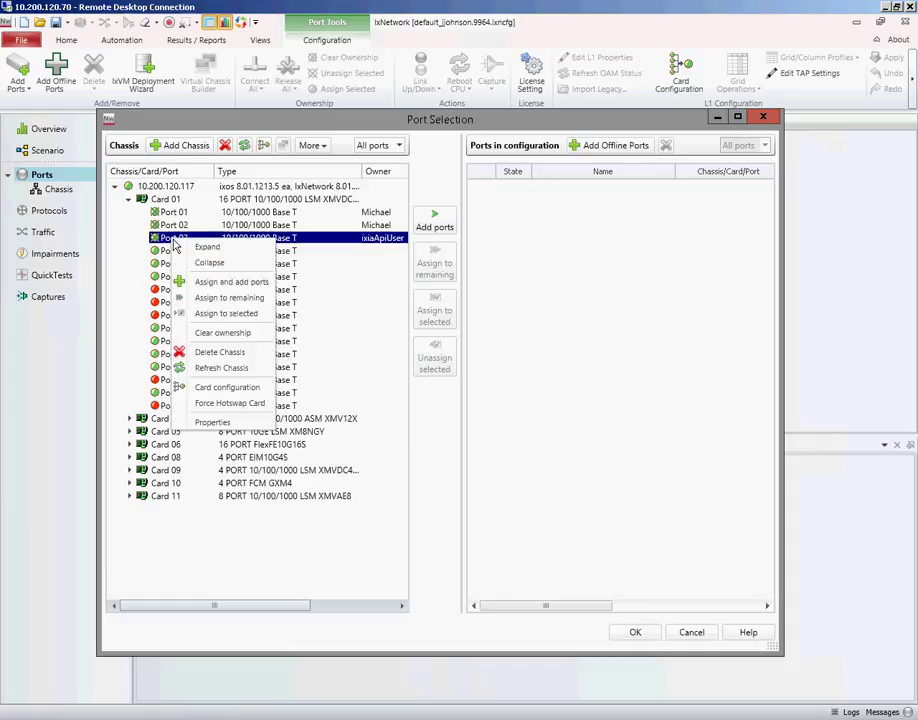
pyautogui.click(214, 340)
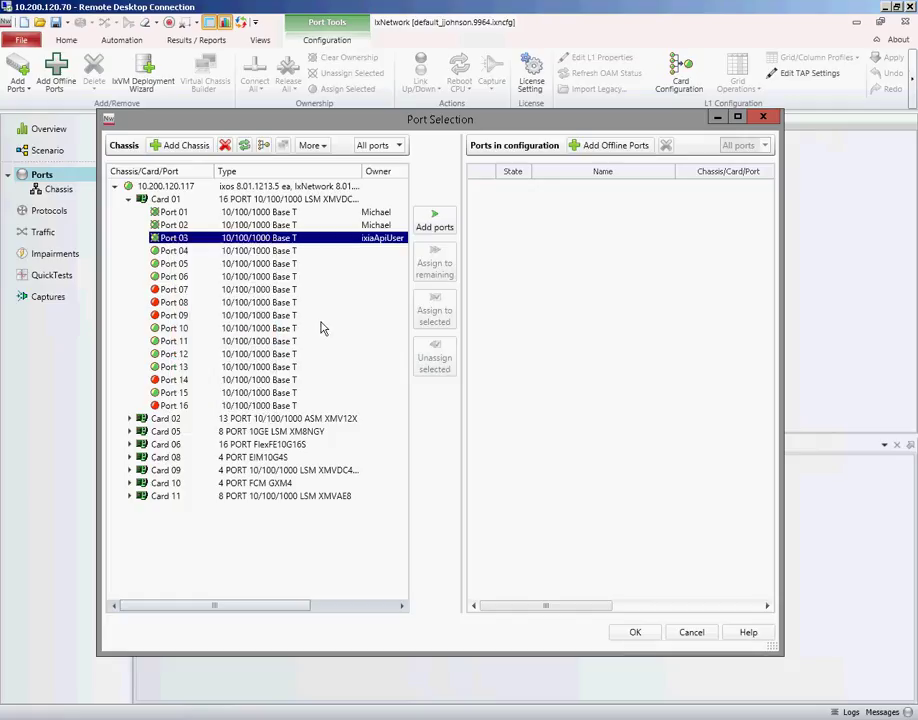
pyautogui.click(315, 328)
pyautogui.click(171, 277)
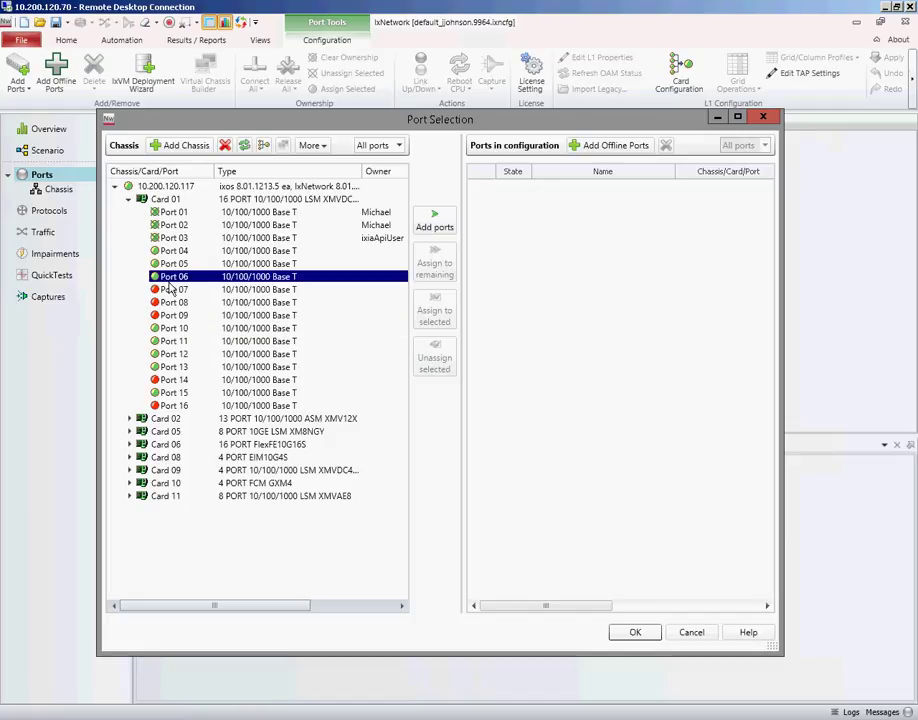
pyautogui.click(438, 221)
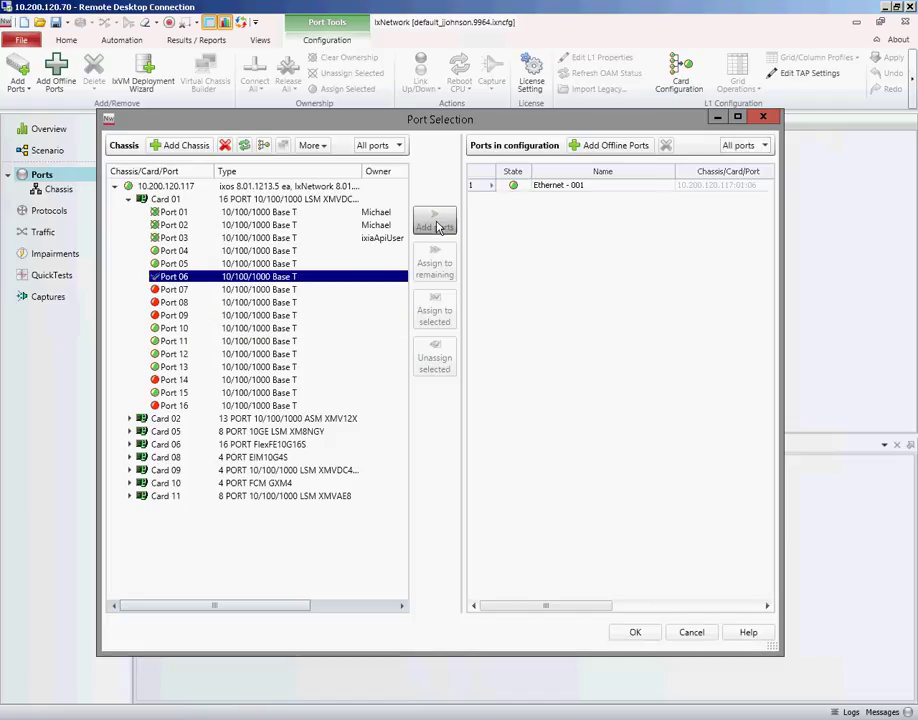
# Confirm the port selection and best-fit all columns in the Ports grid.
pyautogui.click(637, 633)
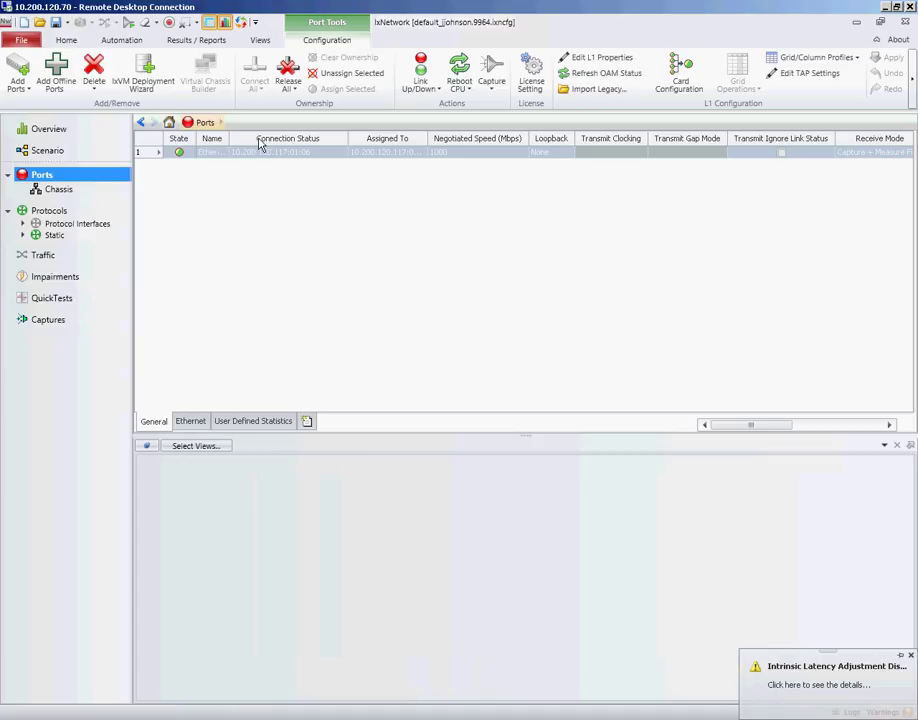
pyautogui.rightClick(260, 143)
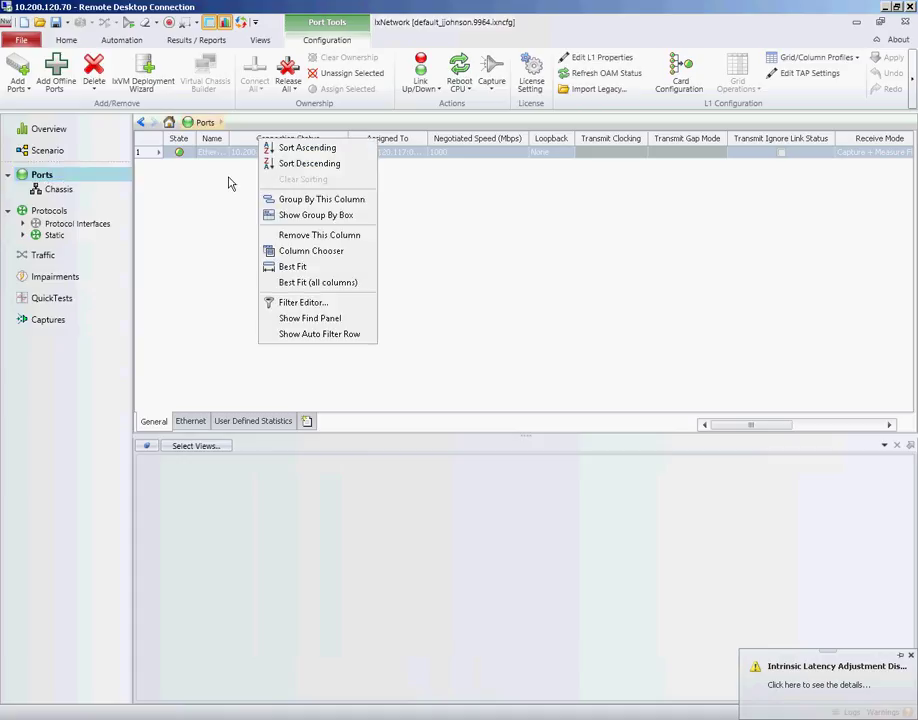
pyautogui.click(299, 283)
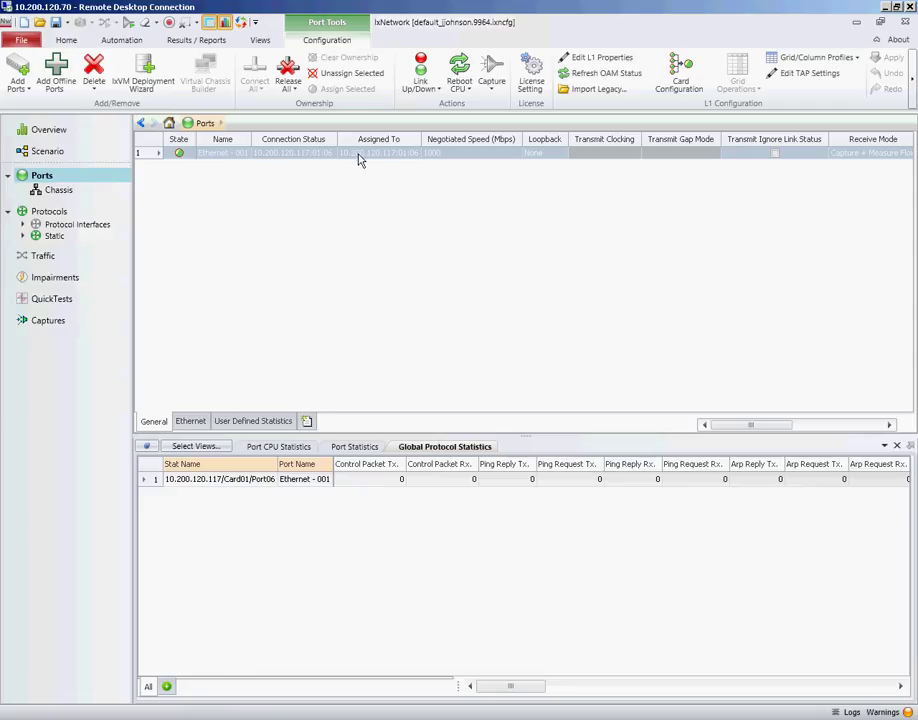
# From Scenario, start a new topology and append Ethernet - 001 to it.
pyautogui.click(47, 153)
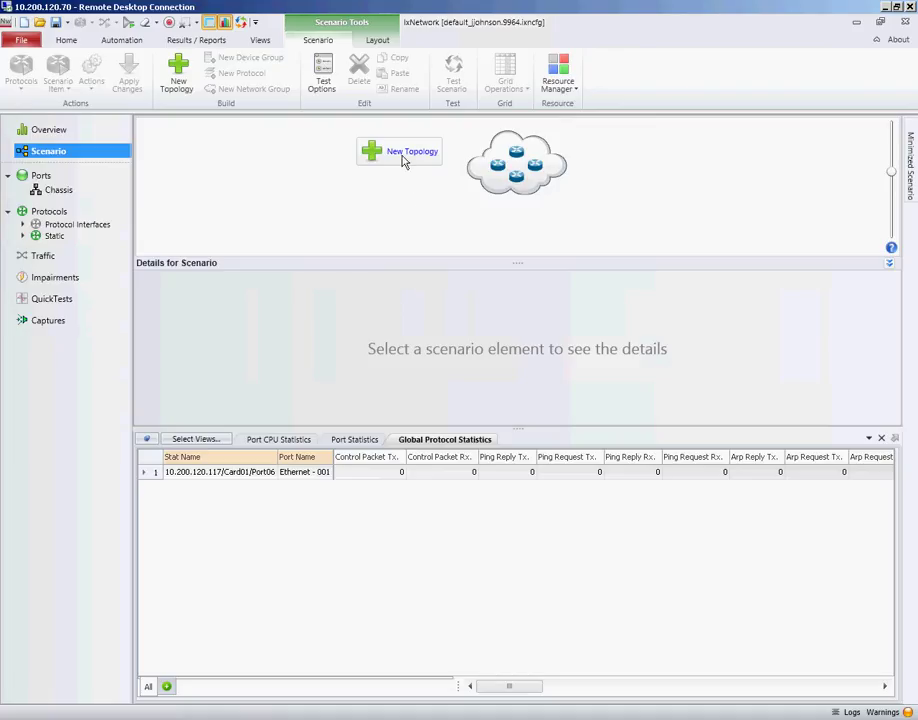
pyautogui.click(405, 153)
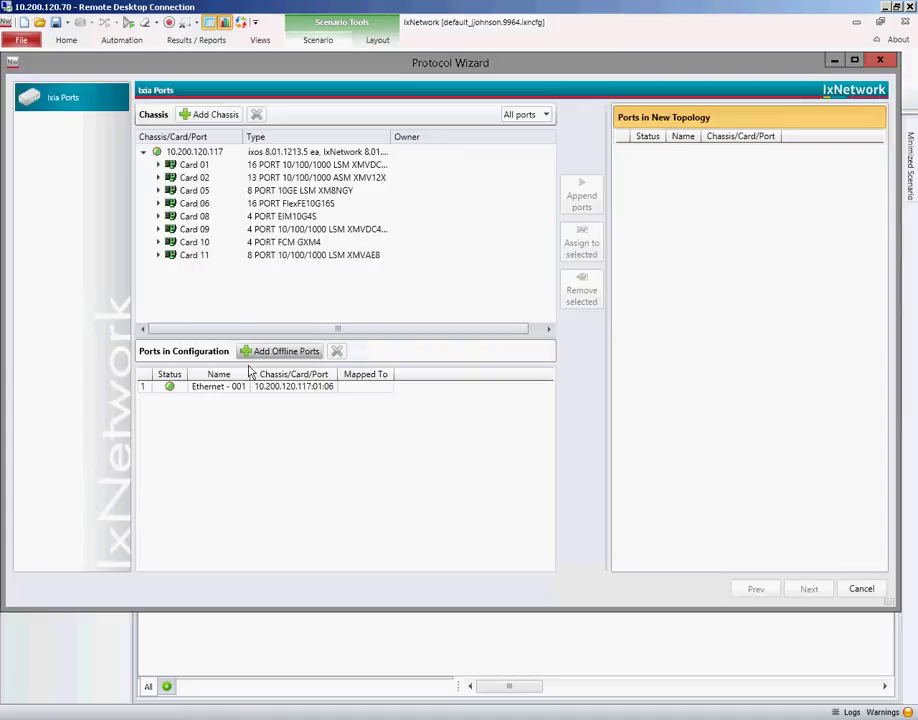
pyautogui.click(203, 390)
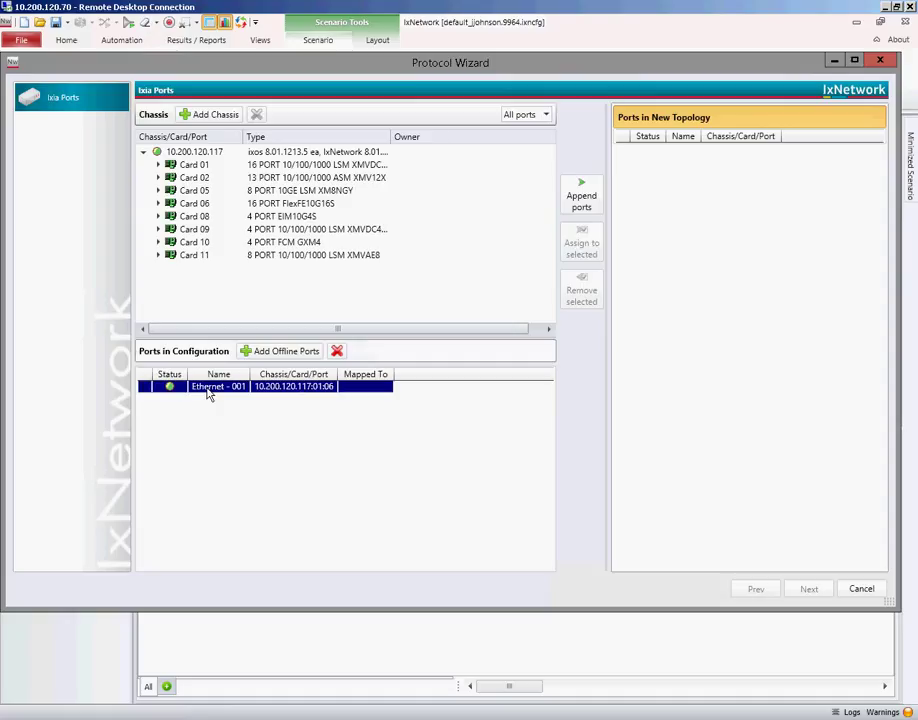
pyautogui.click(581, 203)
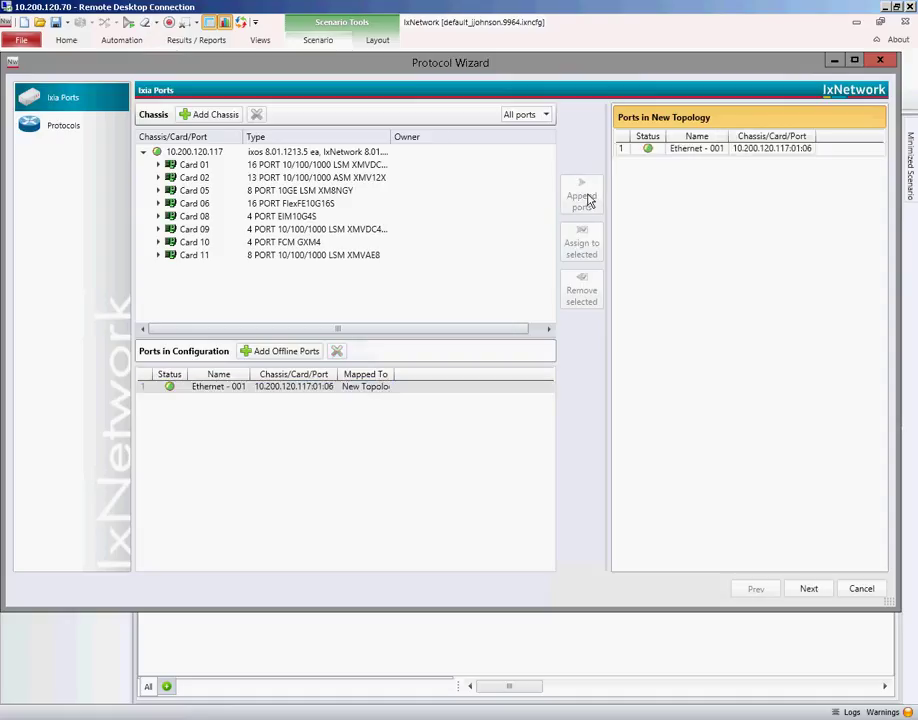
# Finish the Protocol Wizard with OSPFv2 checked under Routing/Switching.
pyautogui.click(809, 589)
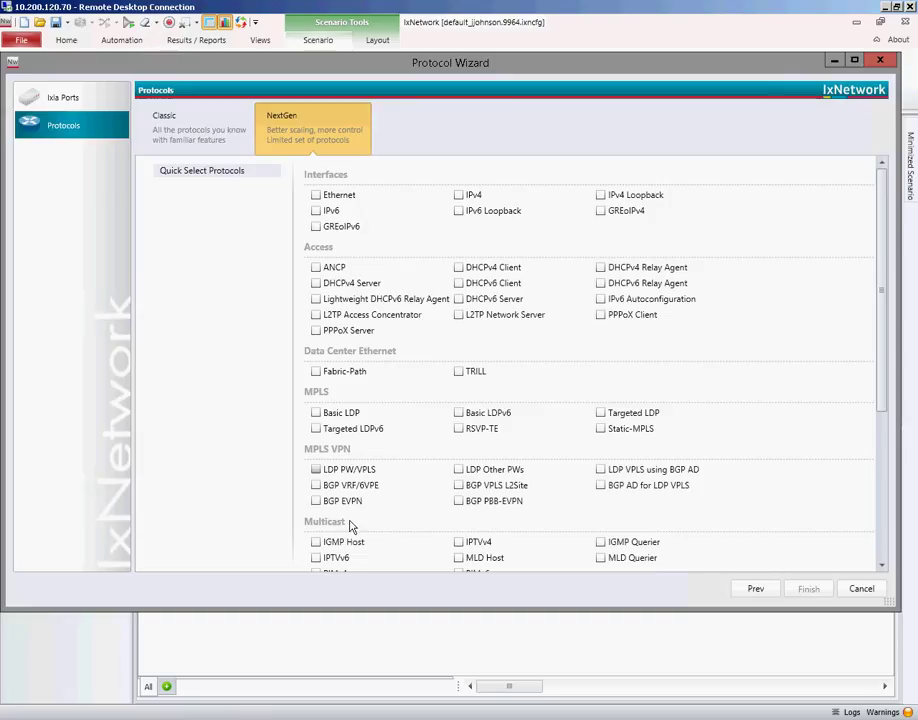
pyautogui.moveTo(883, 303); pyautogui.dragTo(809, 453)
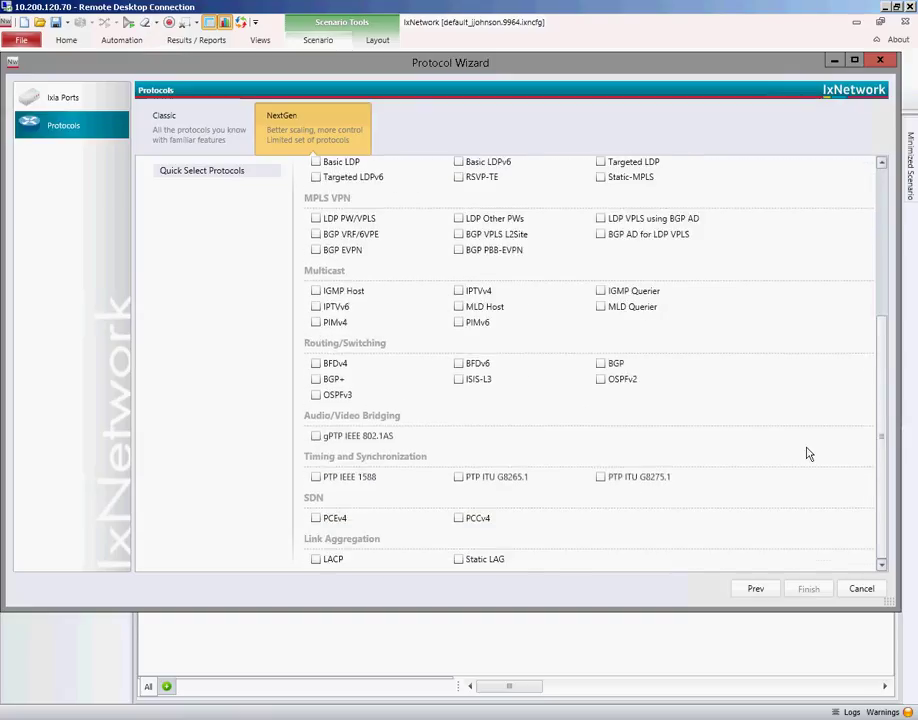
pyautogui.click(600, 380)
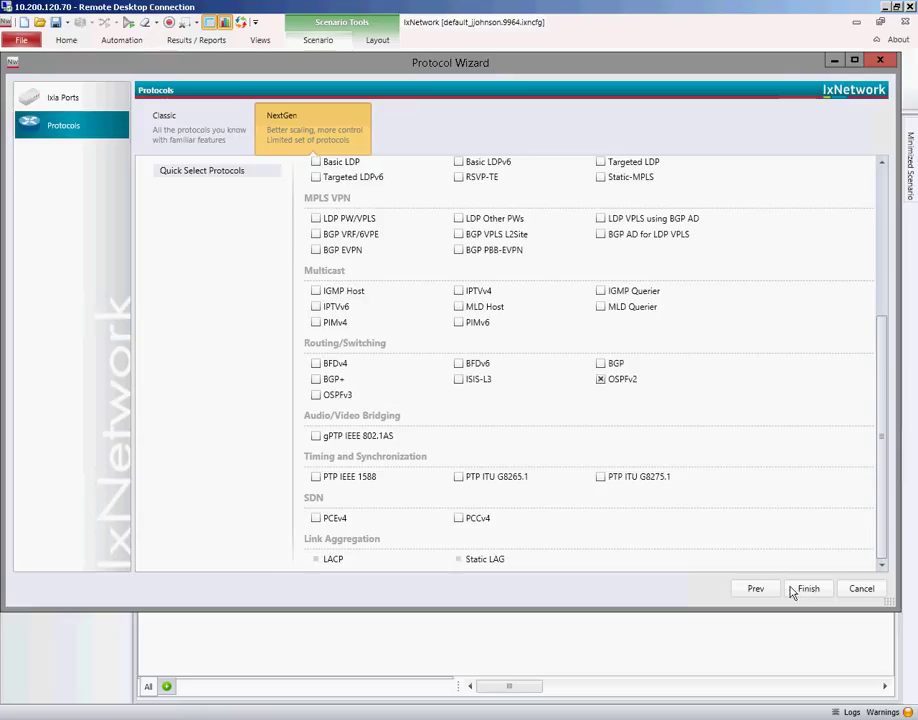
pyautogui.click(805, 589)
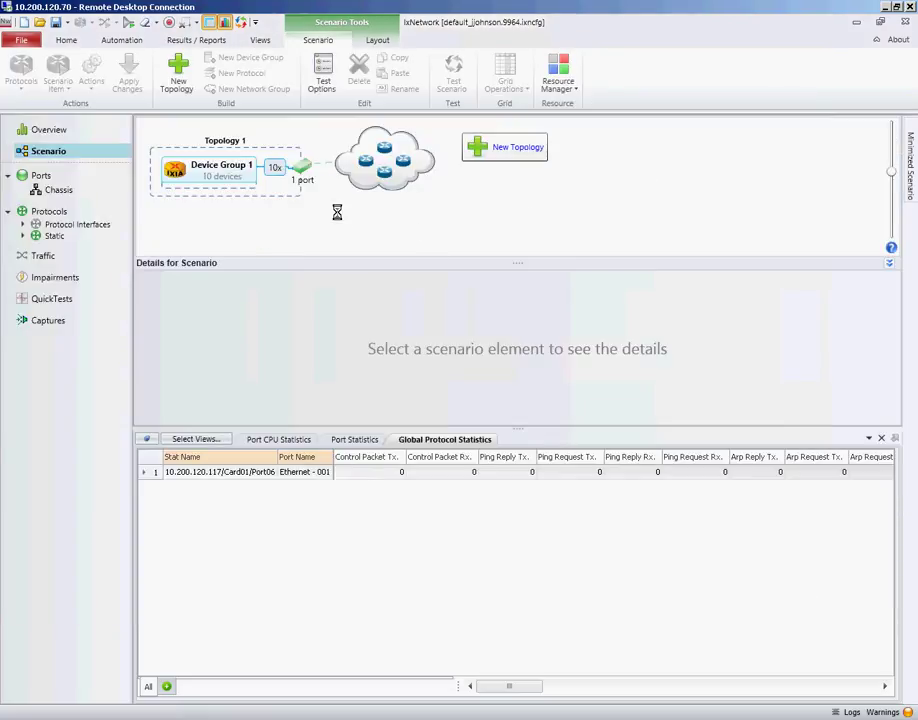
# Change Device Group 1's multiplier from 10 to 1 device.
pyautogui.click(236, 163)
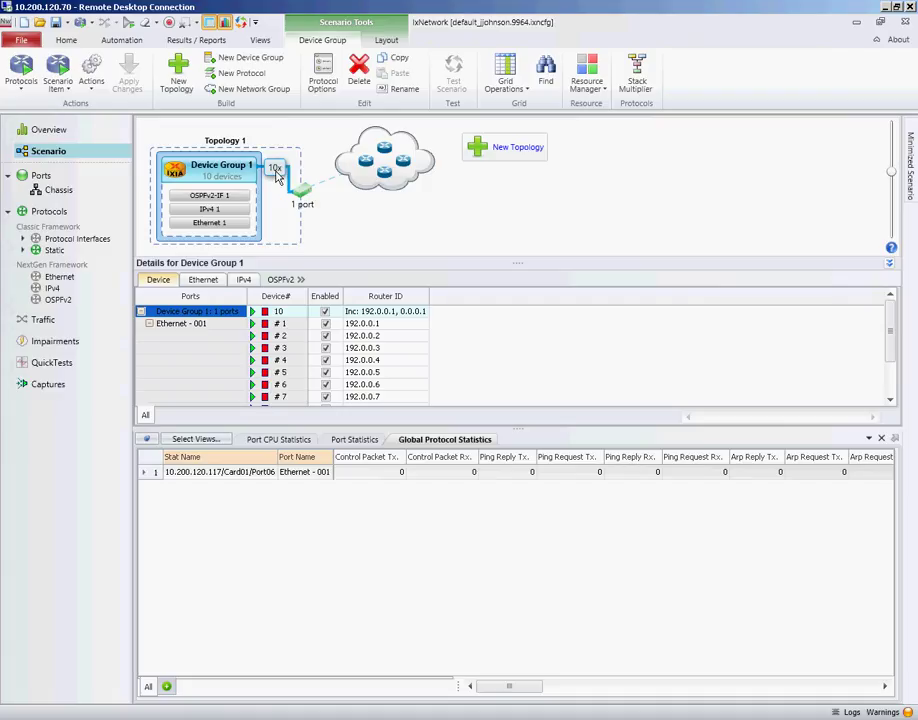
pyautogui.moveTo(224, 180)
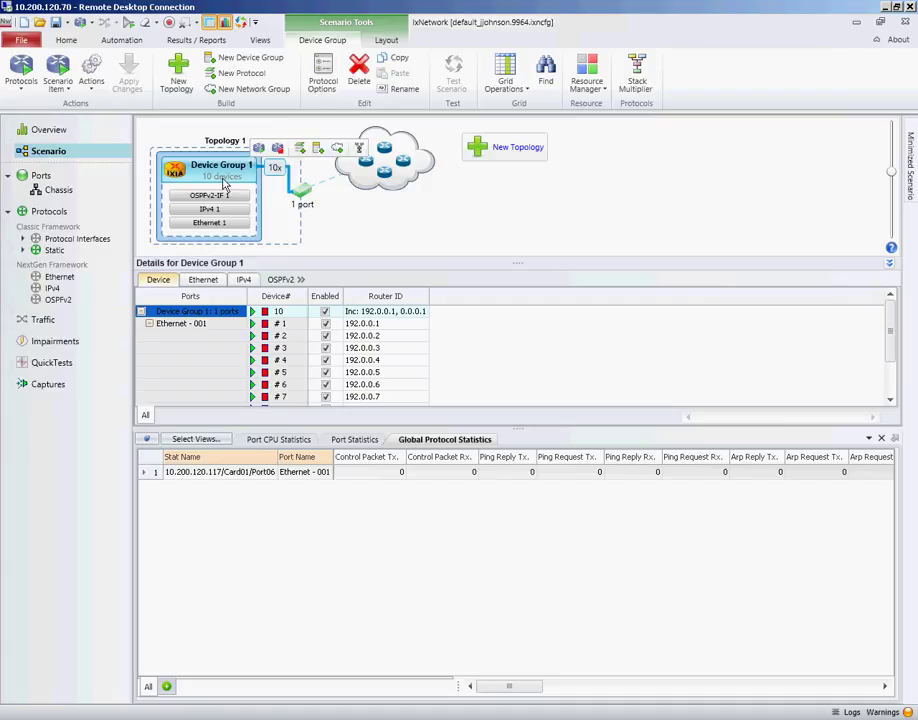
pyautogui.click(275, 168)
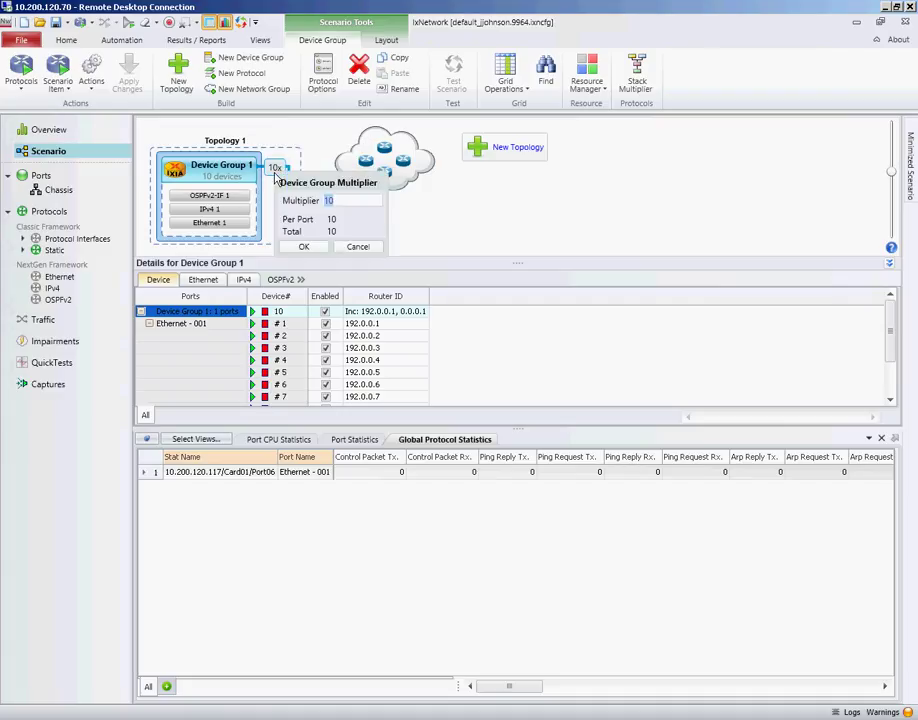
pyautogui.write('1')
pyautogui.click(308, 247)
# Show the Ethernet 1 and IPv4 1 settings (100.1.0.2/24, gateway 100.1.0.1).
pyautogui.moveTo(224, 230)
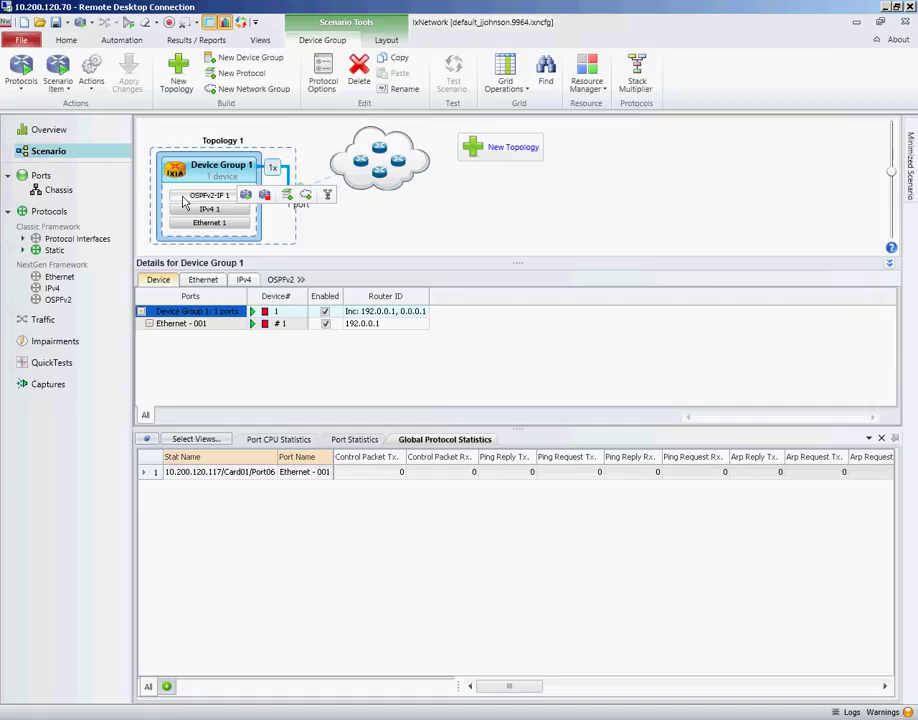
pyautogui.moveTo(238, 199)
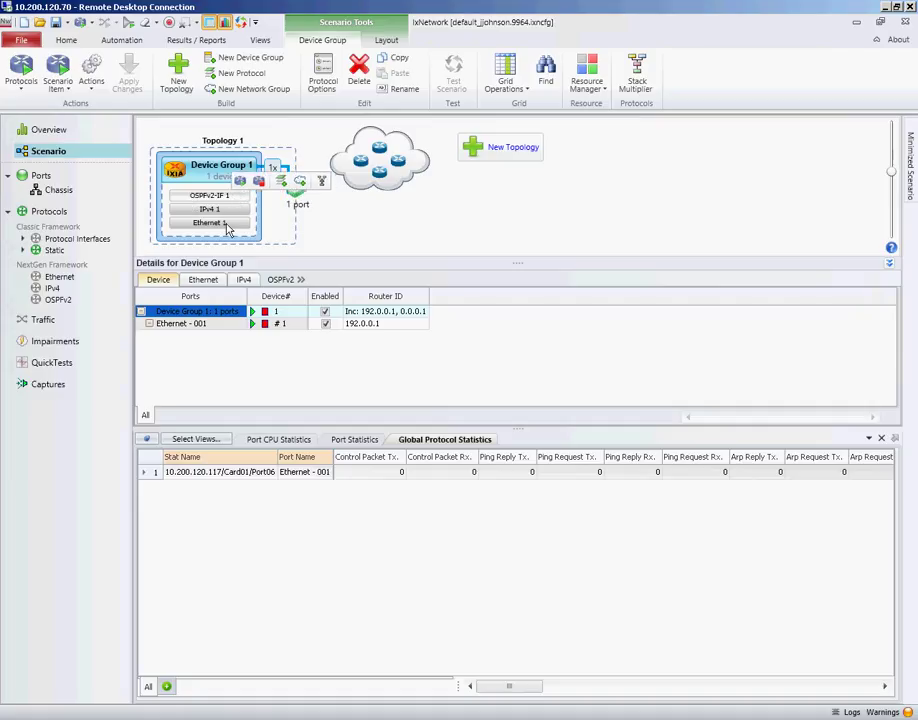
pyautogui.click(224, 224)
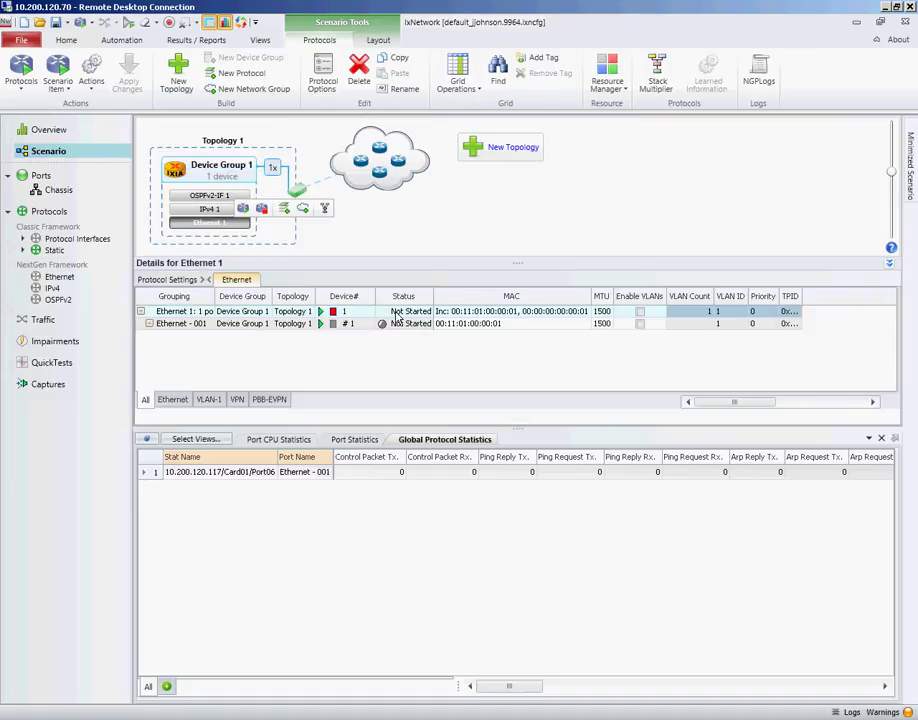
pyautogui.click(207, 212)
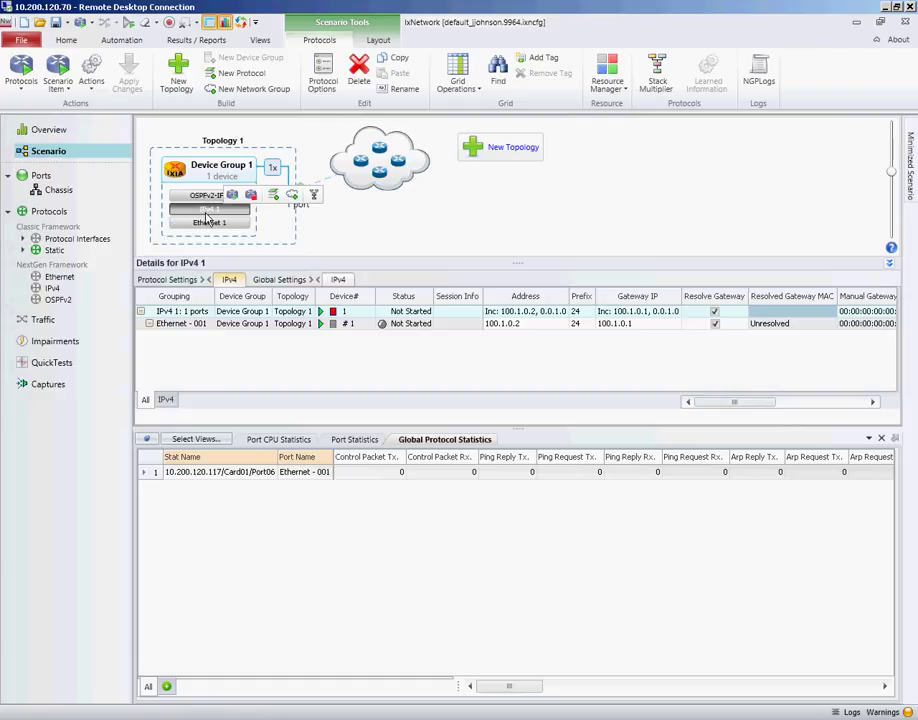
pyautogui.doubleClick(500, 324)
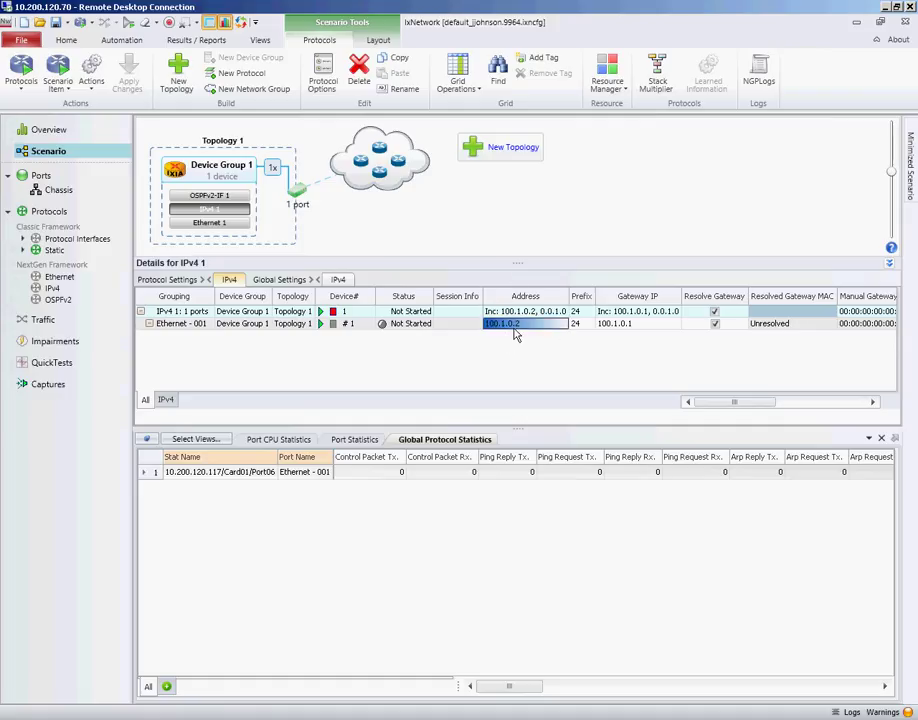
pyautogui.doubleClick(627, 325)
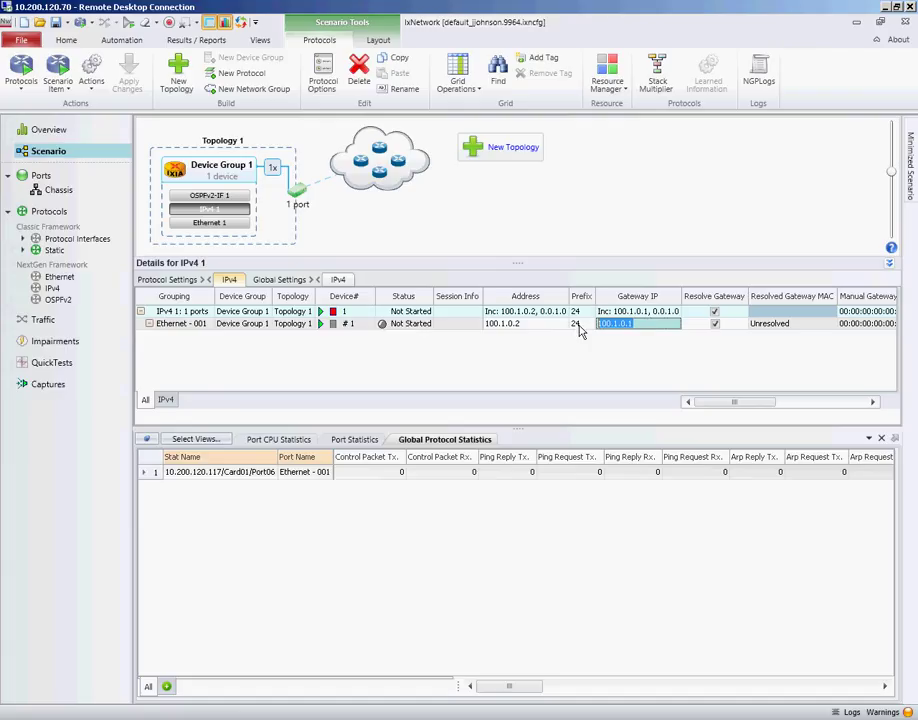
# Change OSPFv2-IF 1's network type from Broadcast to Point to Point.
pyautogui.click(207, 197)
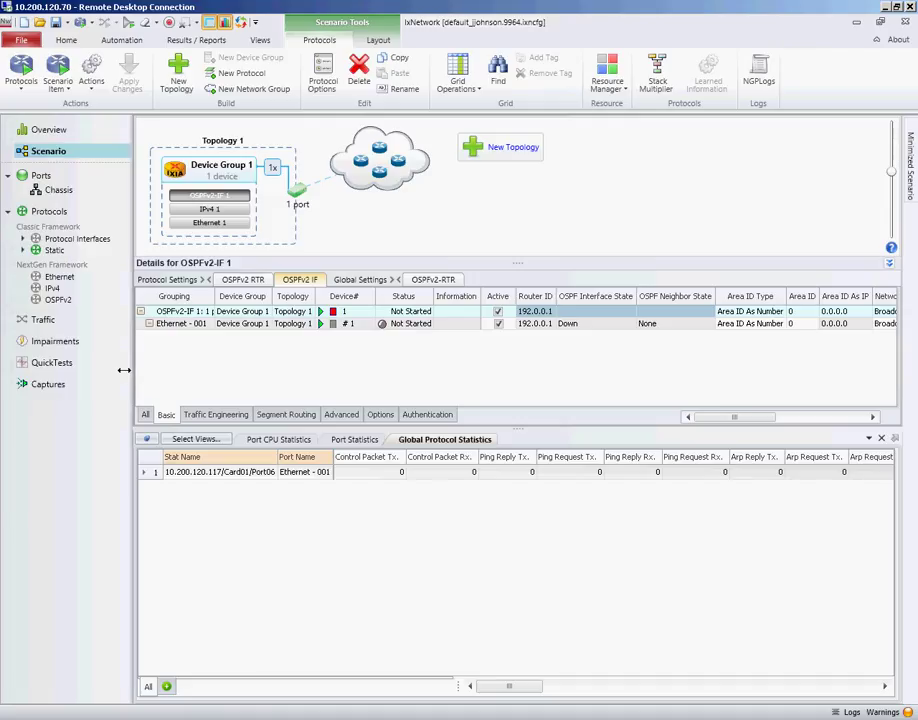
pyautogui.moveTo(113, 368); pyautogui.dragTo(98, 368)
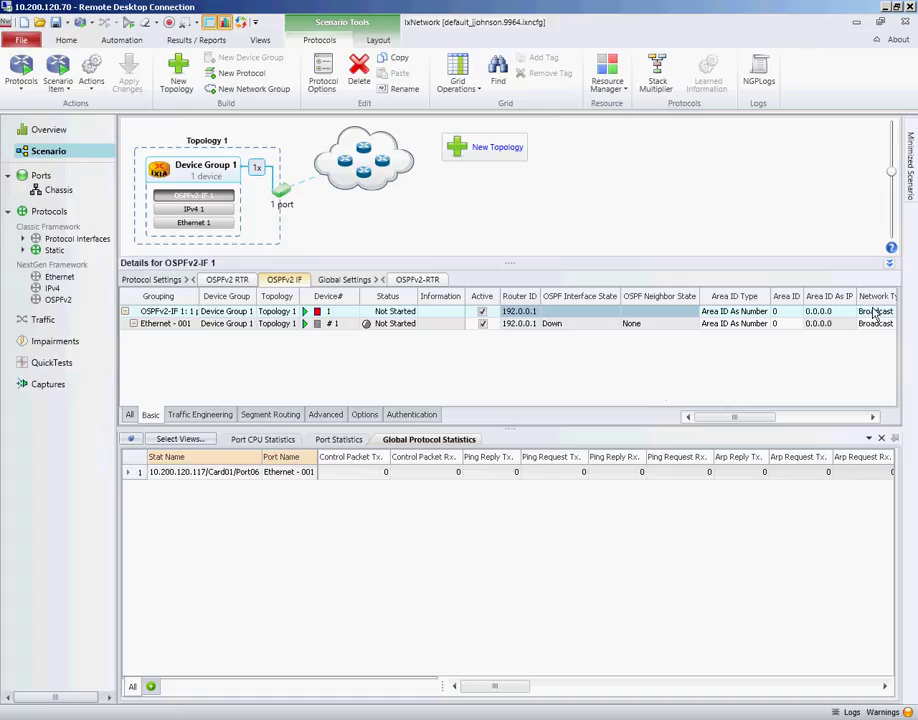
pyautogui.moveTo(736, 418); pyautogui.dragTo(760, 418)
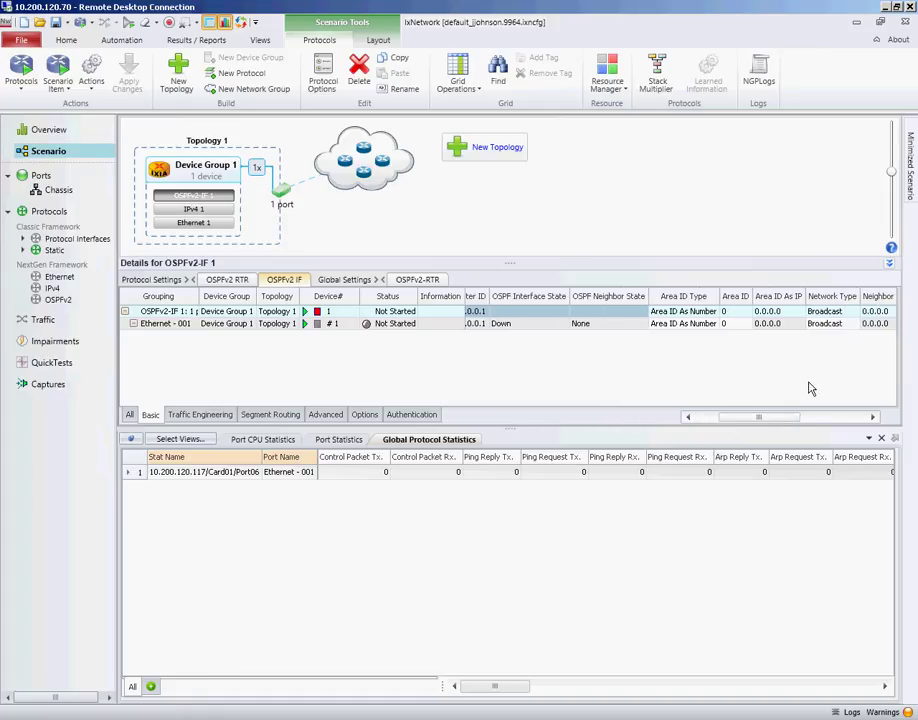
pyautogui.click(857, 314)
pyautogui.click(854, 313)
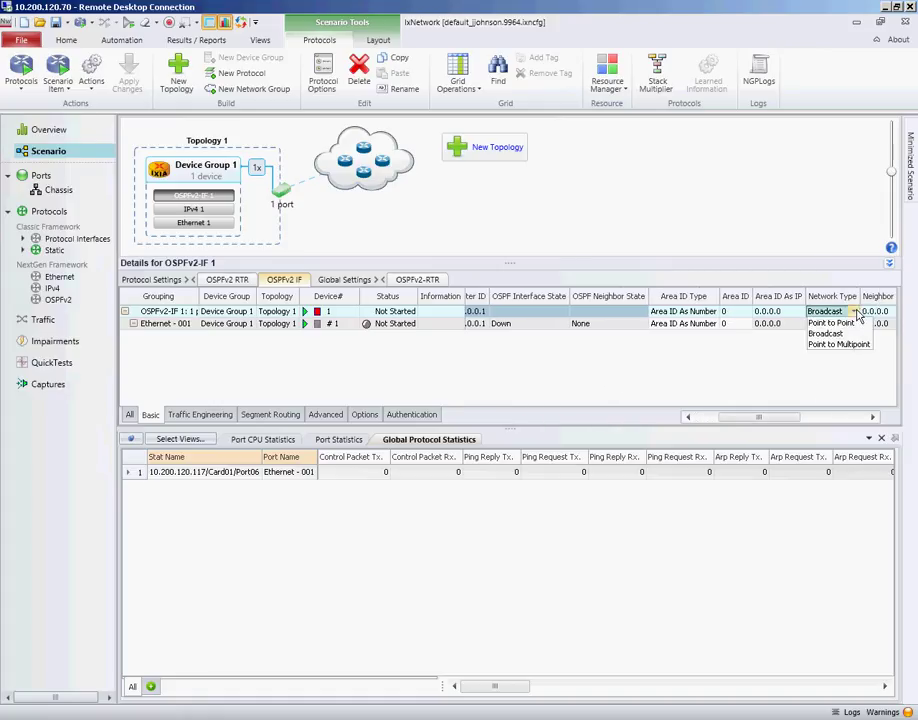
pyautogui.click(843, 323)
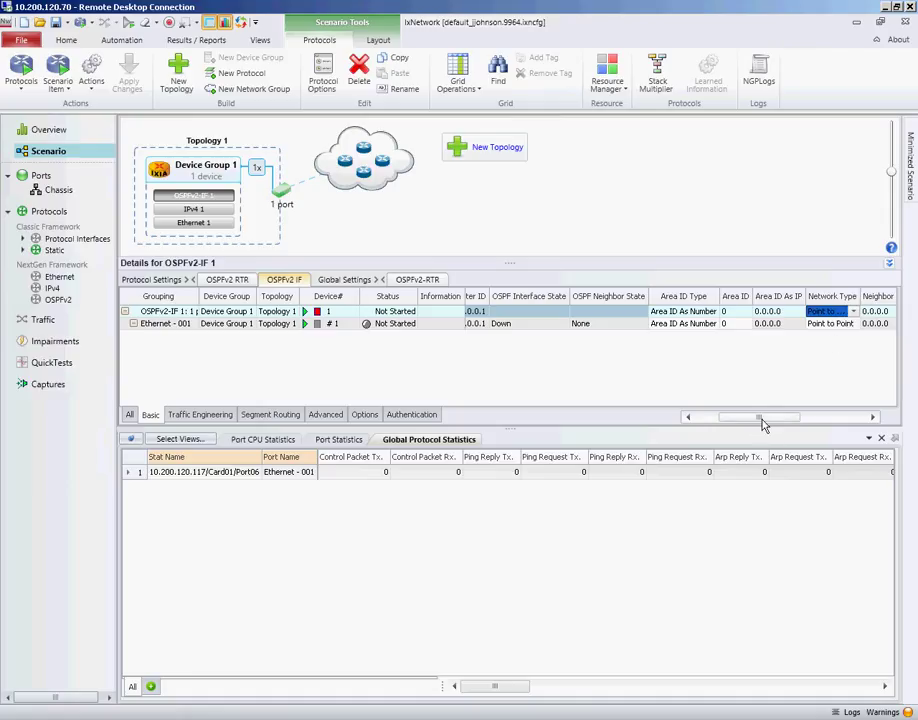
pyautogui.moveTo(762, 424); pyautogui.dragTo(729, 418)
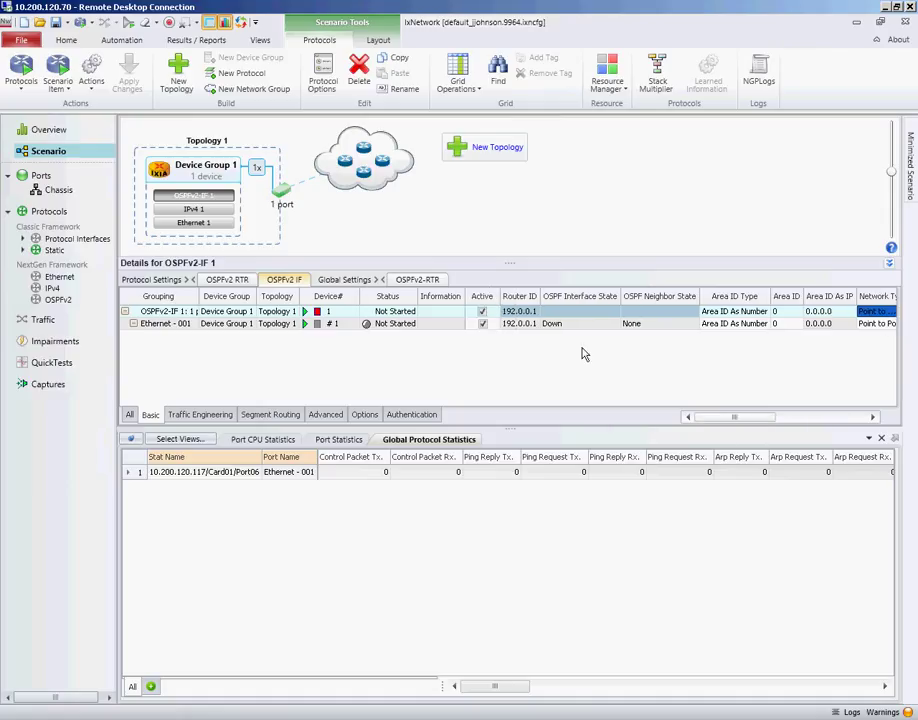
# Select Device Group 1 to show its OSPFv2-IF 1 over IPv4 1 and Ethernet 1 stack.
pyautogui.click(212, 172)
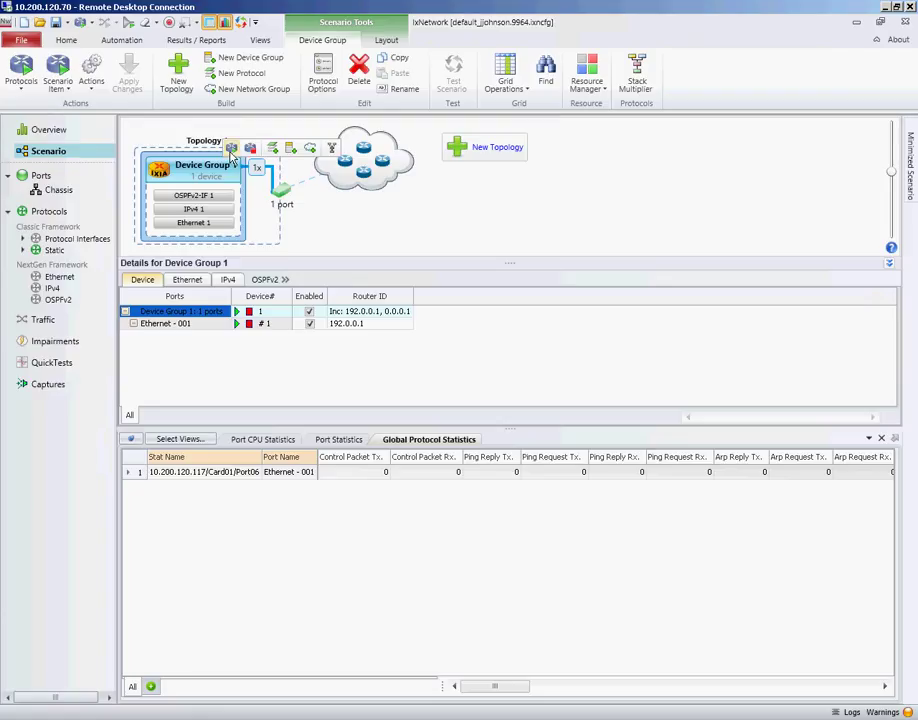
# Add Network Group 1 with IPv4 Address Pools to Device Group 1 and select it.
pyautogui.click(310, 150)
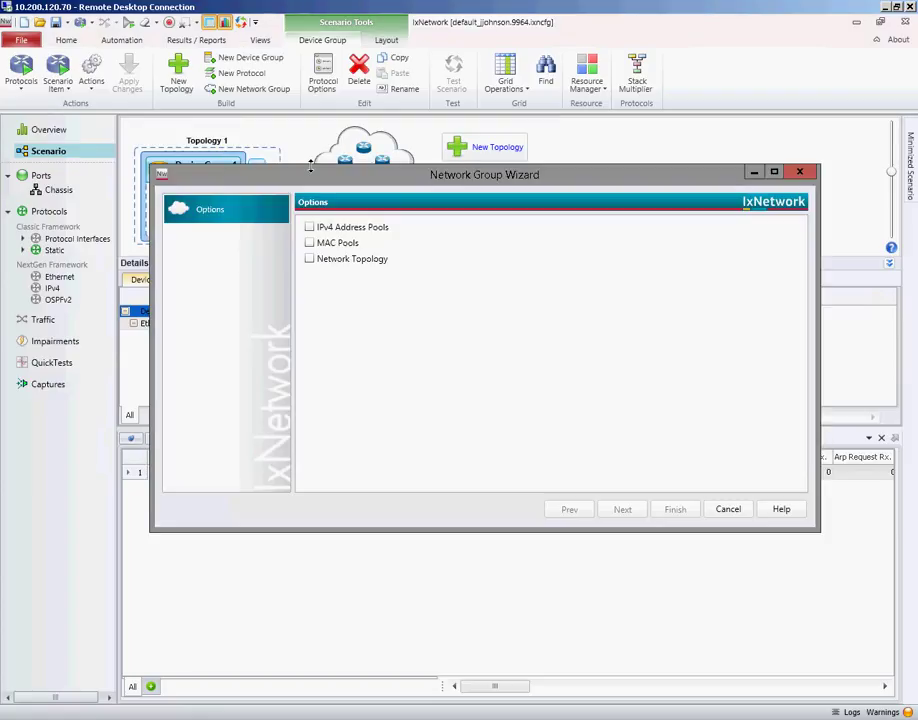
pyautogui.click(309, 228)
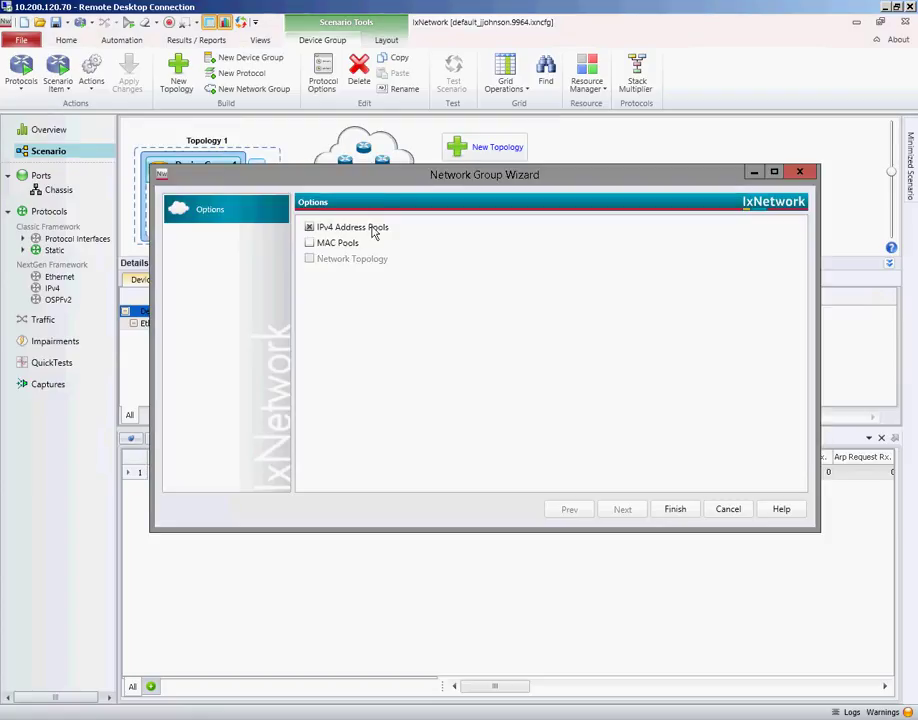
pyautogui.click(681, 512)
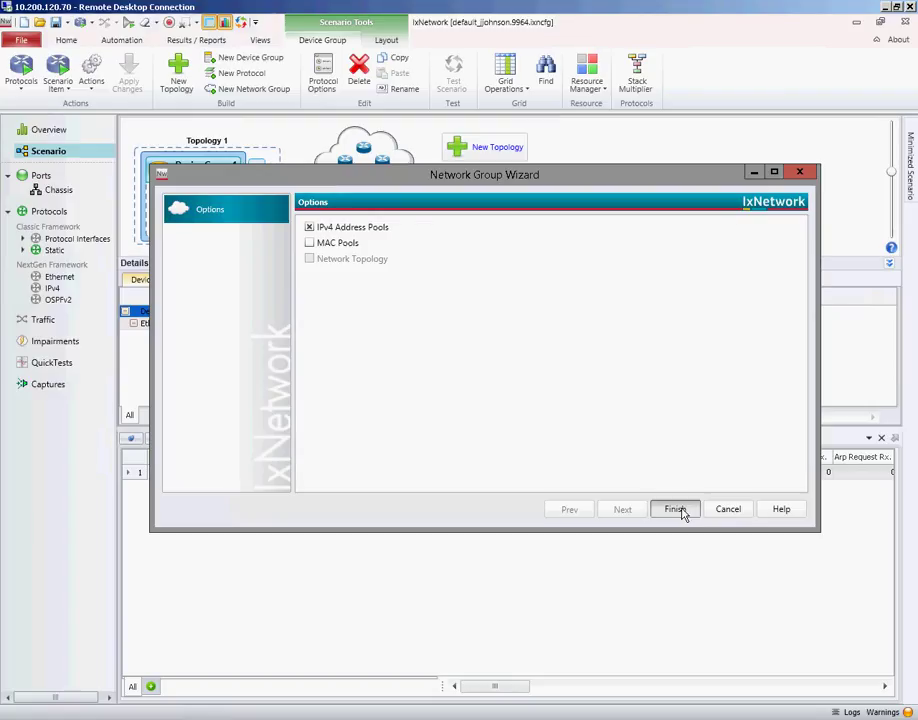
pyautogui.click(225, 183)
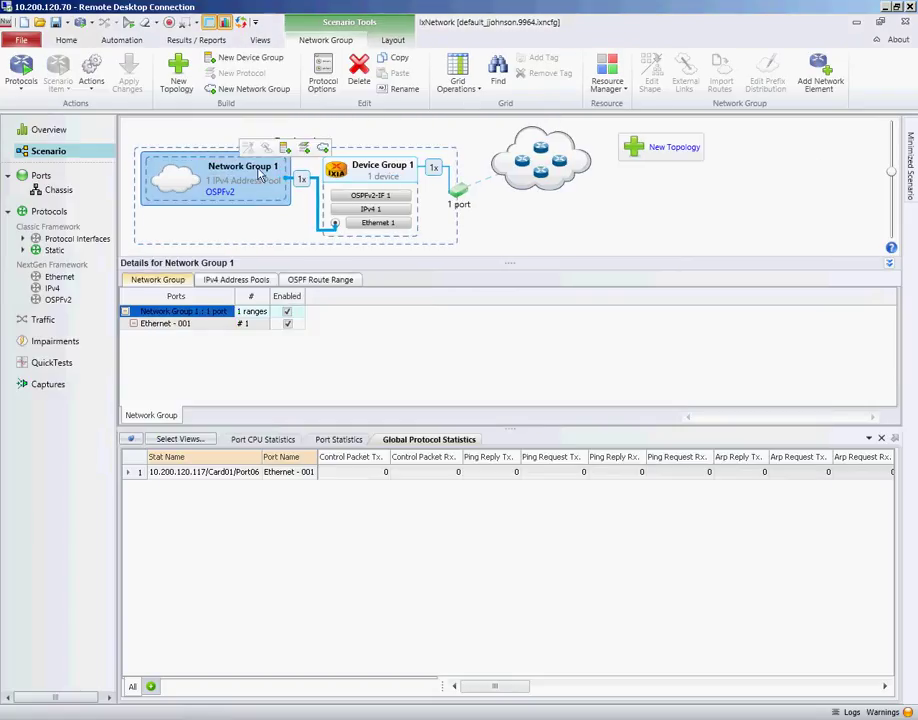
# Open the OSPF Route Range tab in Network Group 1's details.
pyautogui.click(320, 281)
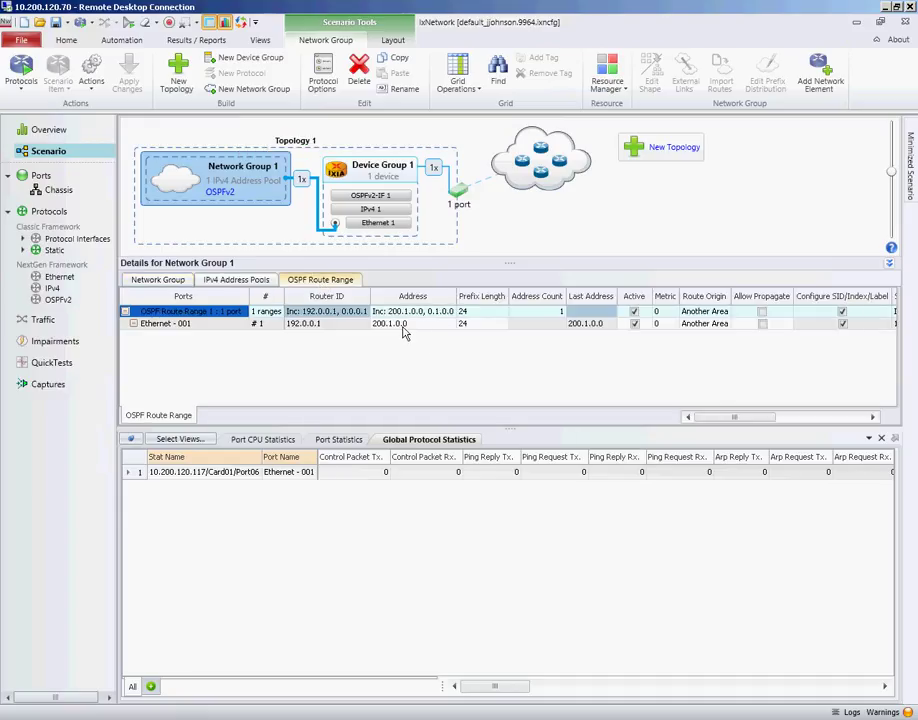
pyautogui.click(301, 179)
pyautogui.write('3')
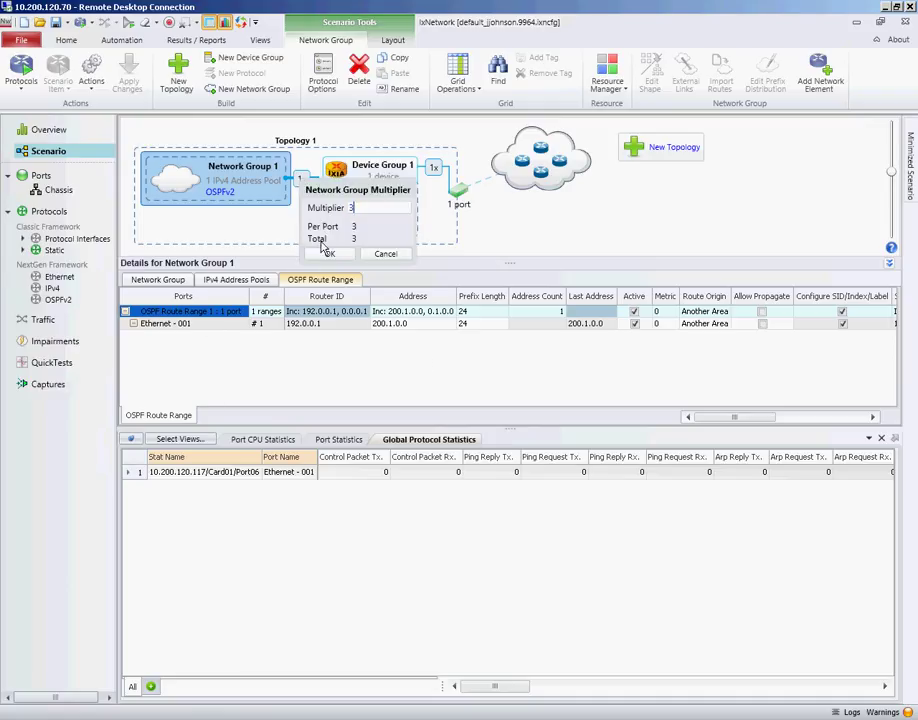
pyautogui.click(330, 253)
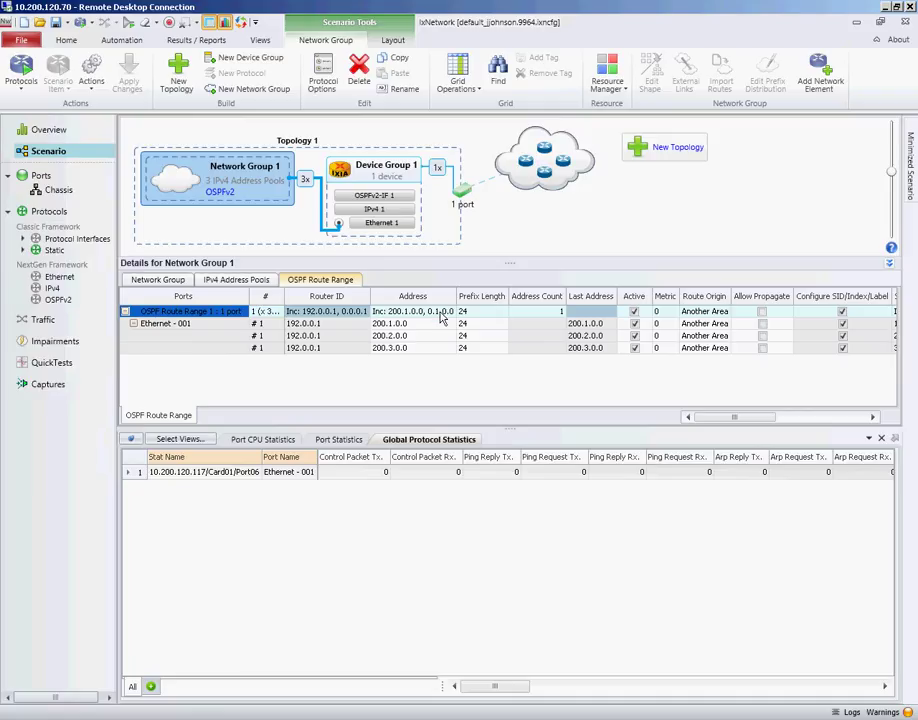
pyautogui.click(303, 180)
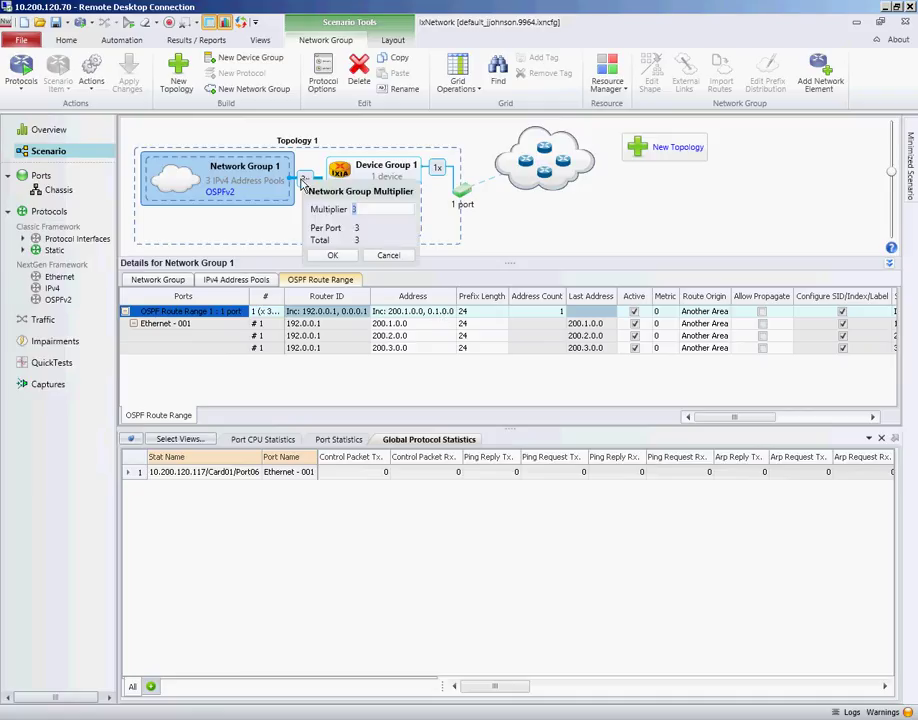
pyautogui.write('1')
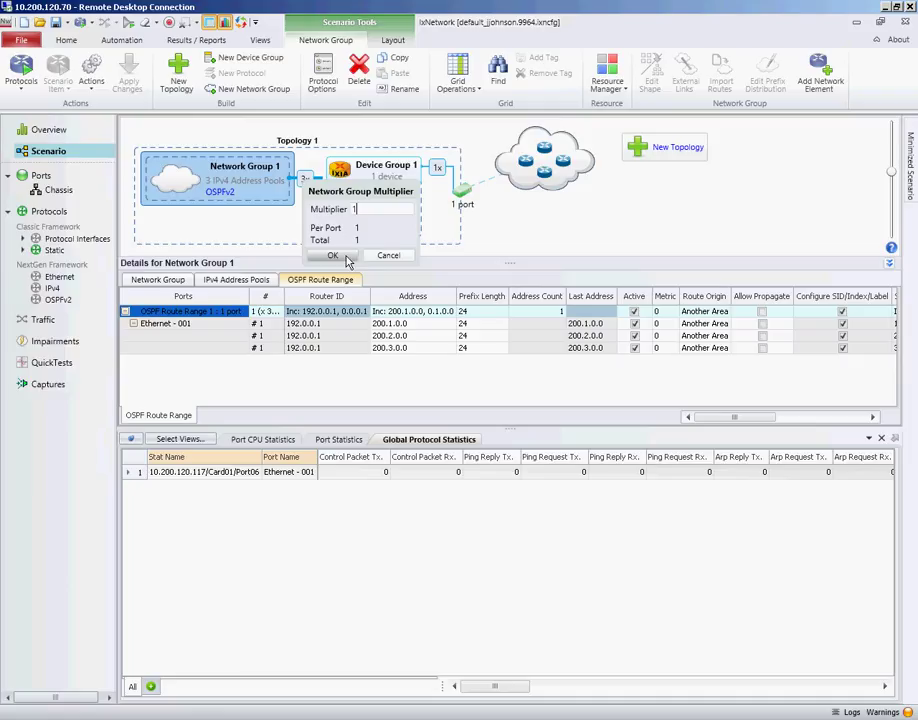
pyautogui.click(333, 256)
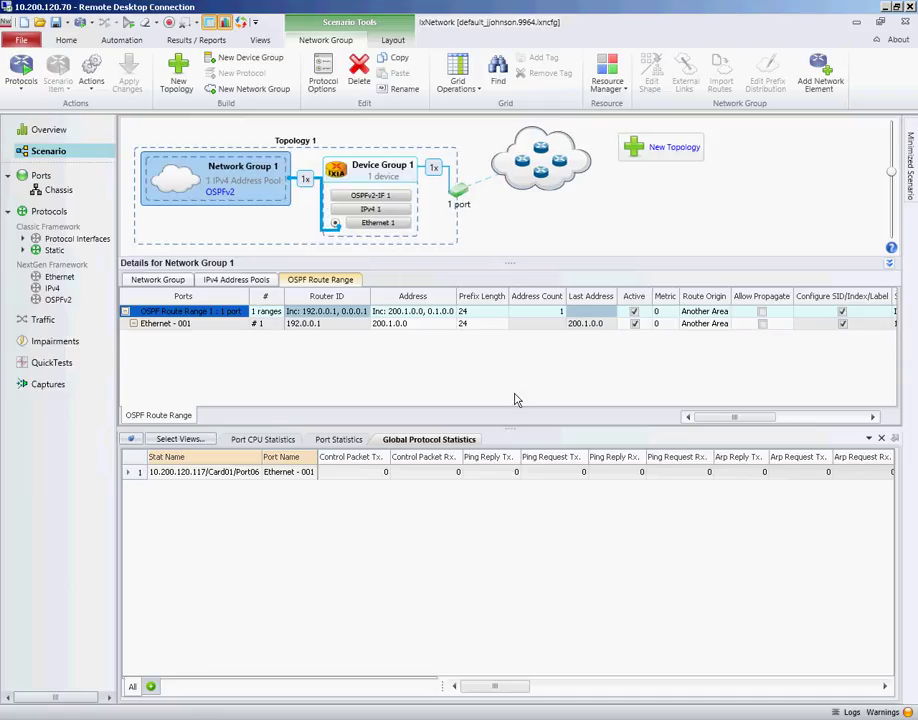
# Set the route range's Address Count to 30000 and Prefix Length to 30, ending at 200.2.212.188.
pyautogui.click(560, 314)
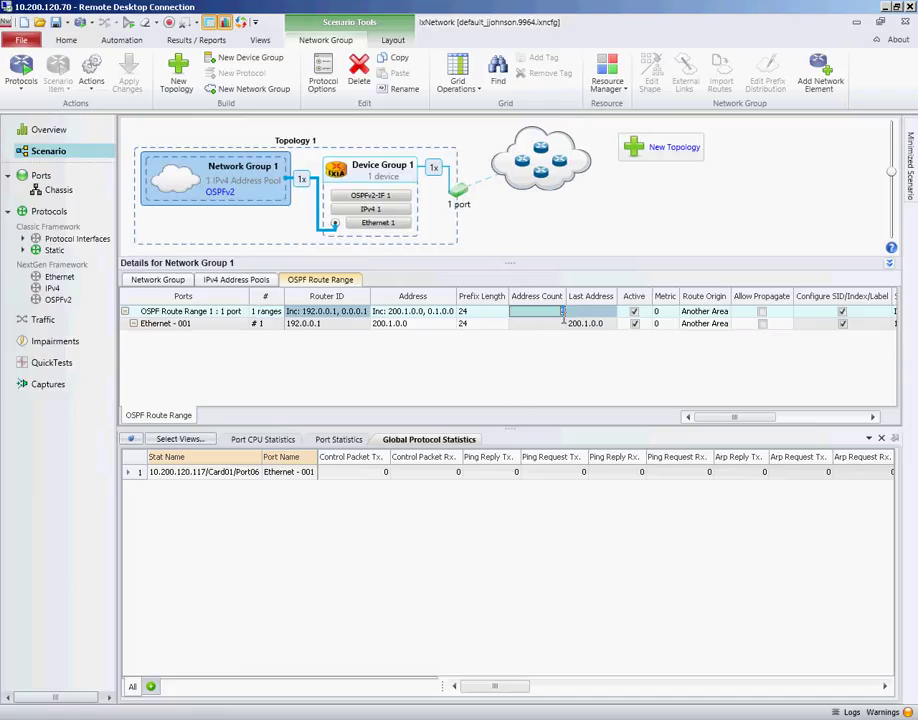
pyautogui.write('30000')
pyautogui.click(550, 325)
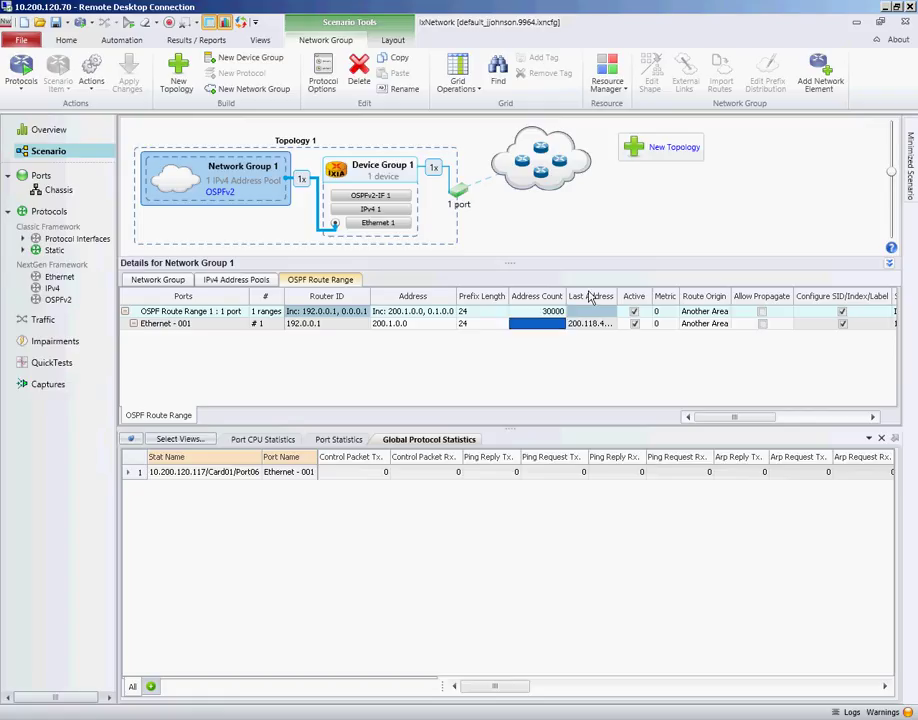
pyautogui.moveTo(620, 293); pyautogui.dragTo(667, 295)
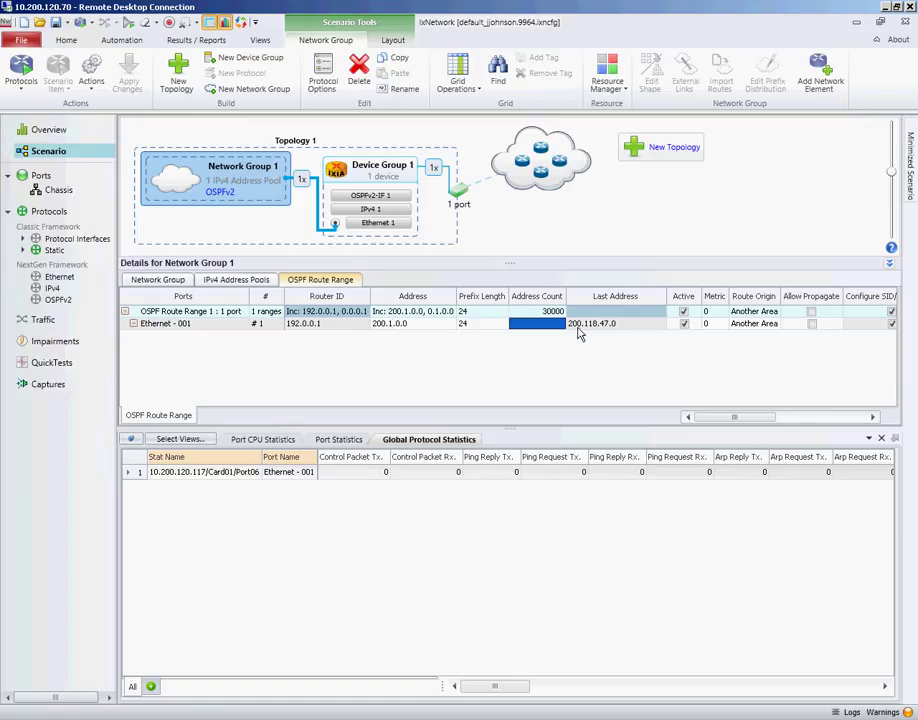
pyautogui.click(477, 322)
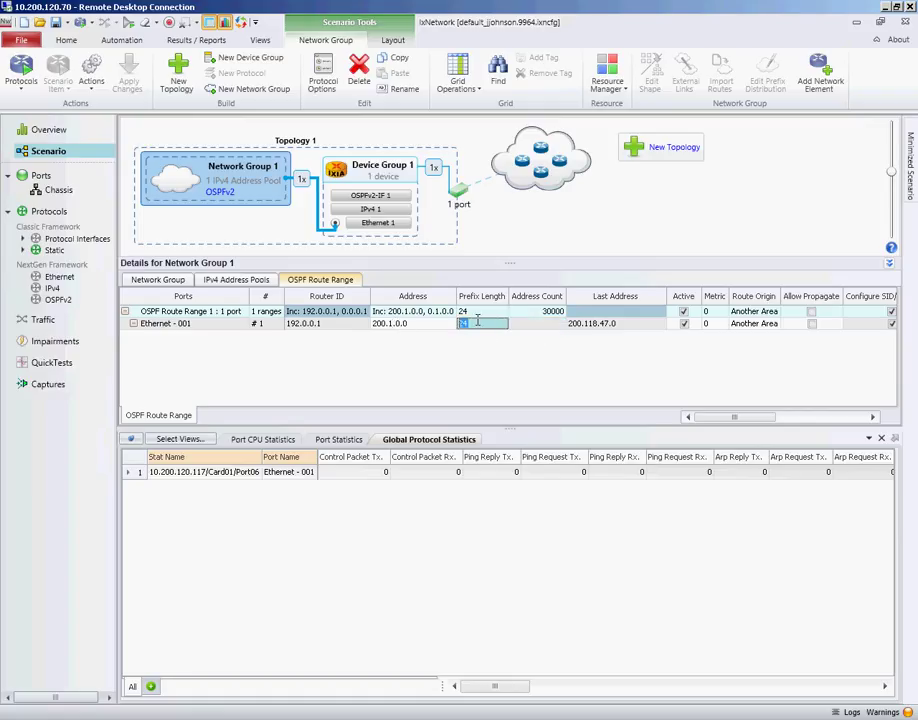
pyautogui.write('30')
pyautogui.press('Return')
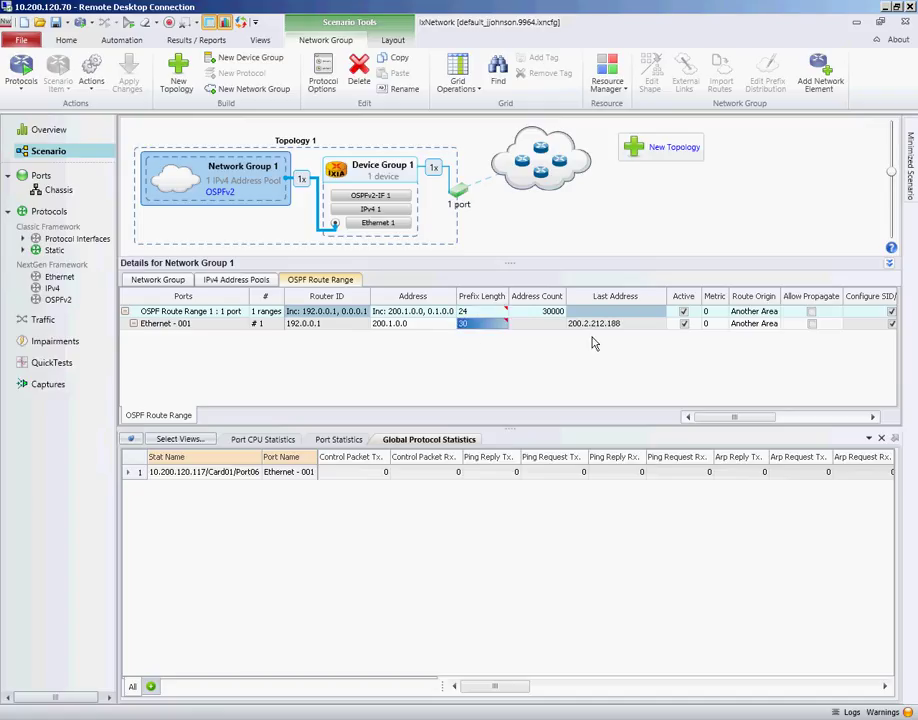